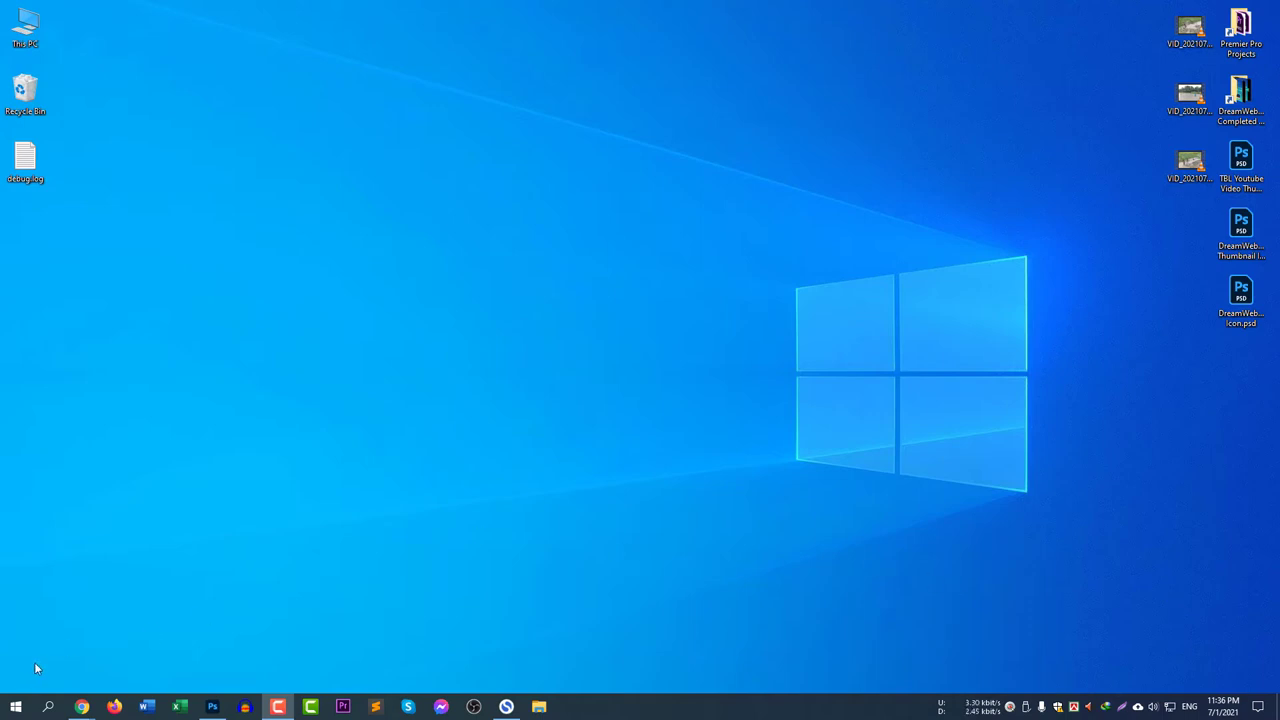
Search 'update' in Windows Search and open the Check for updates best match.
click(50, 707)
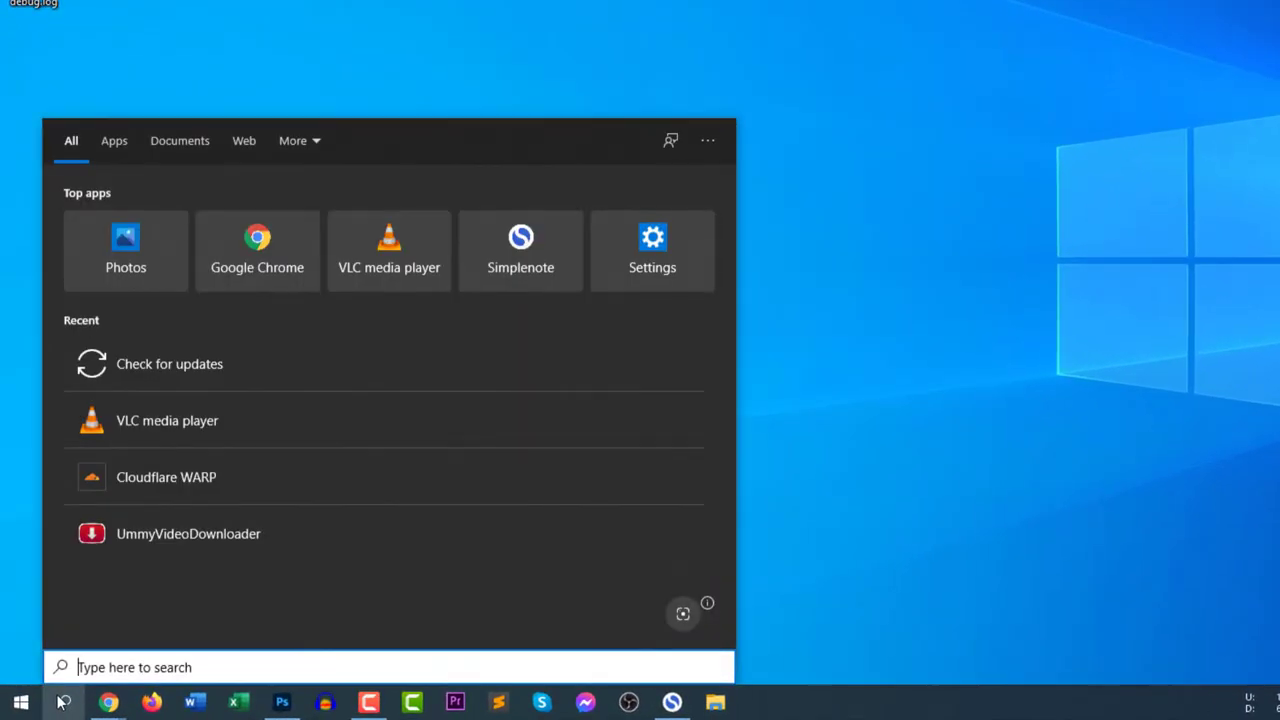
text(upd)
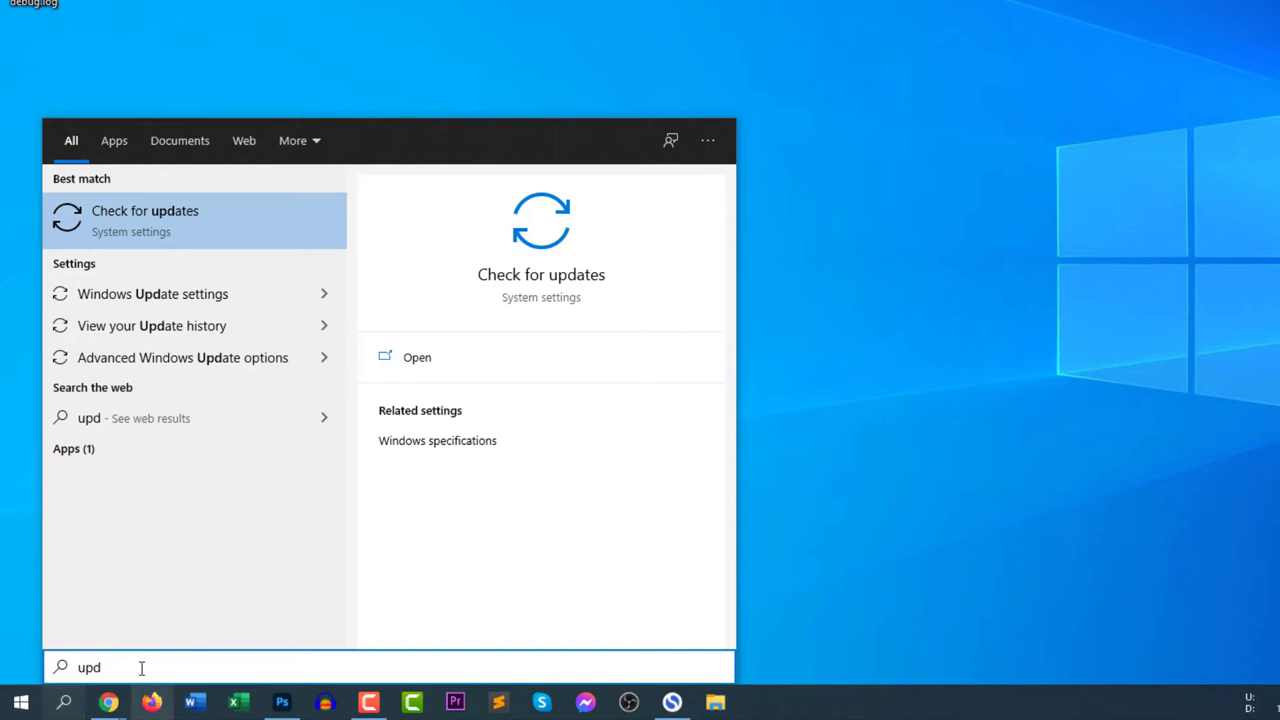
text(ate)
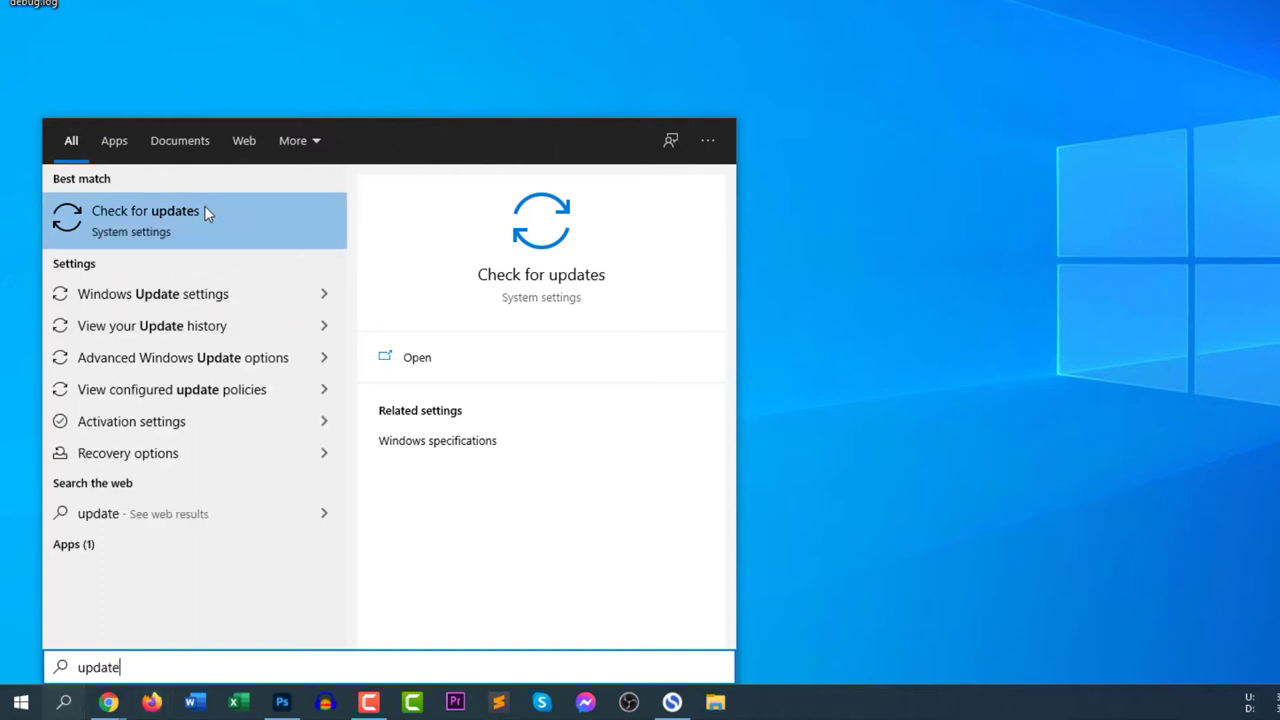
click(214, 215)
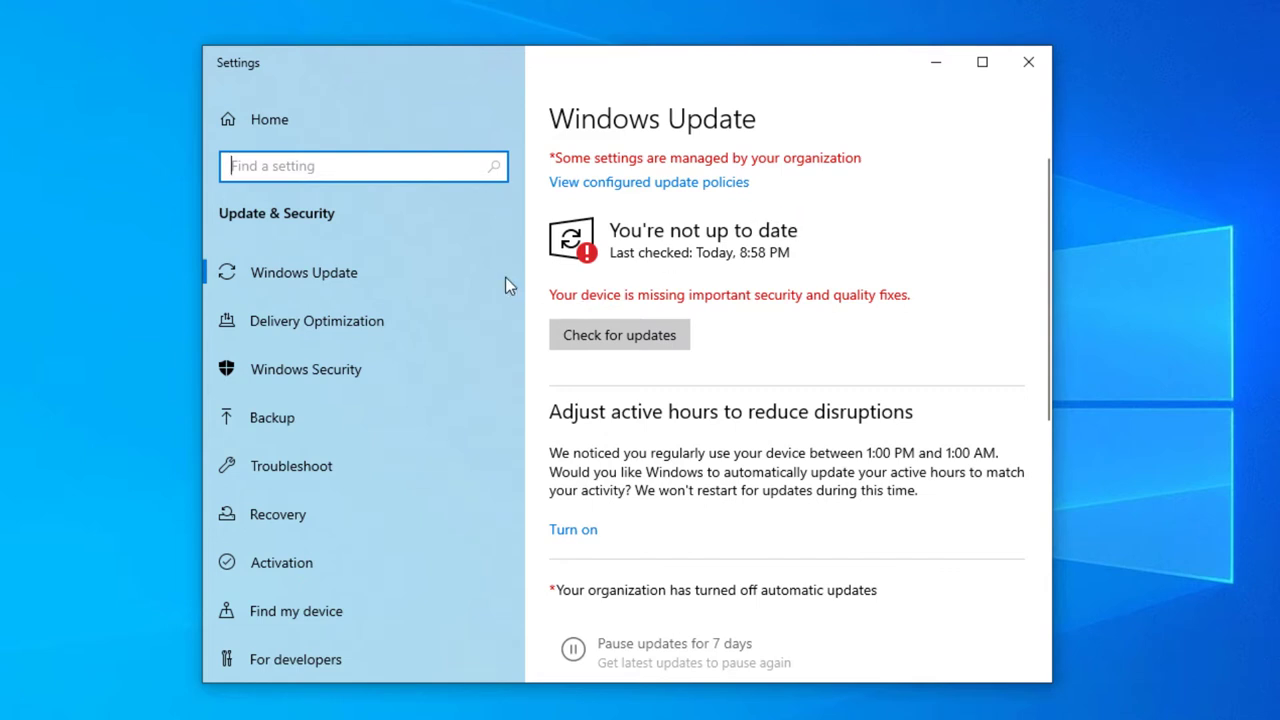
scroll(427, 440, down, 3)
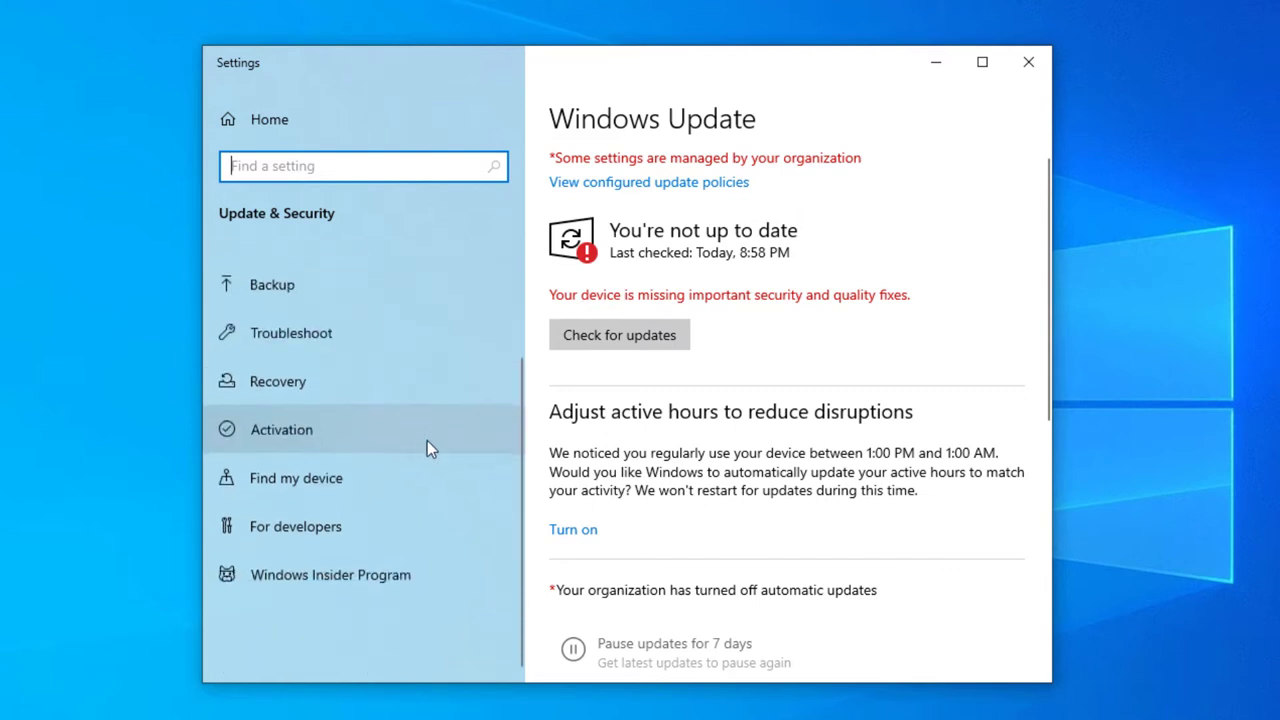
Go to the Windows Insider Program page and choose Get started to begin joining.
click(396, 582)
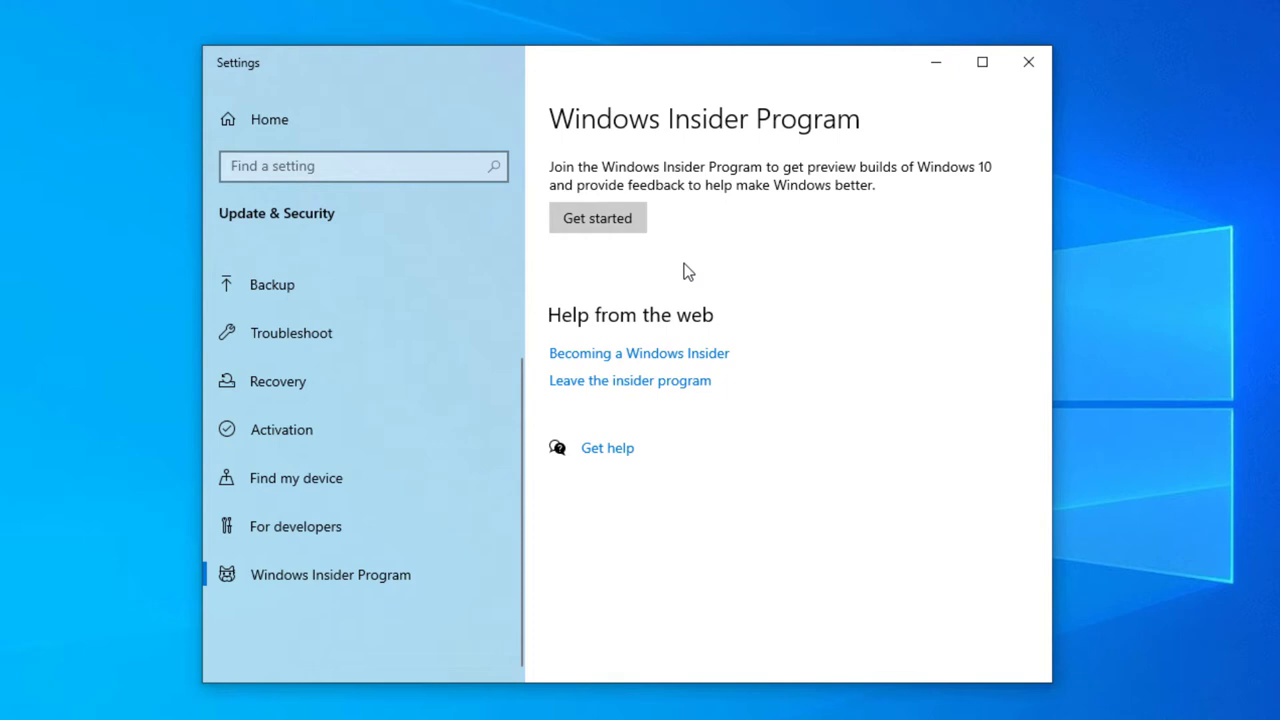
click(597, 218)
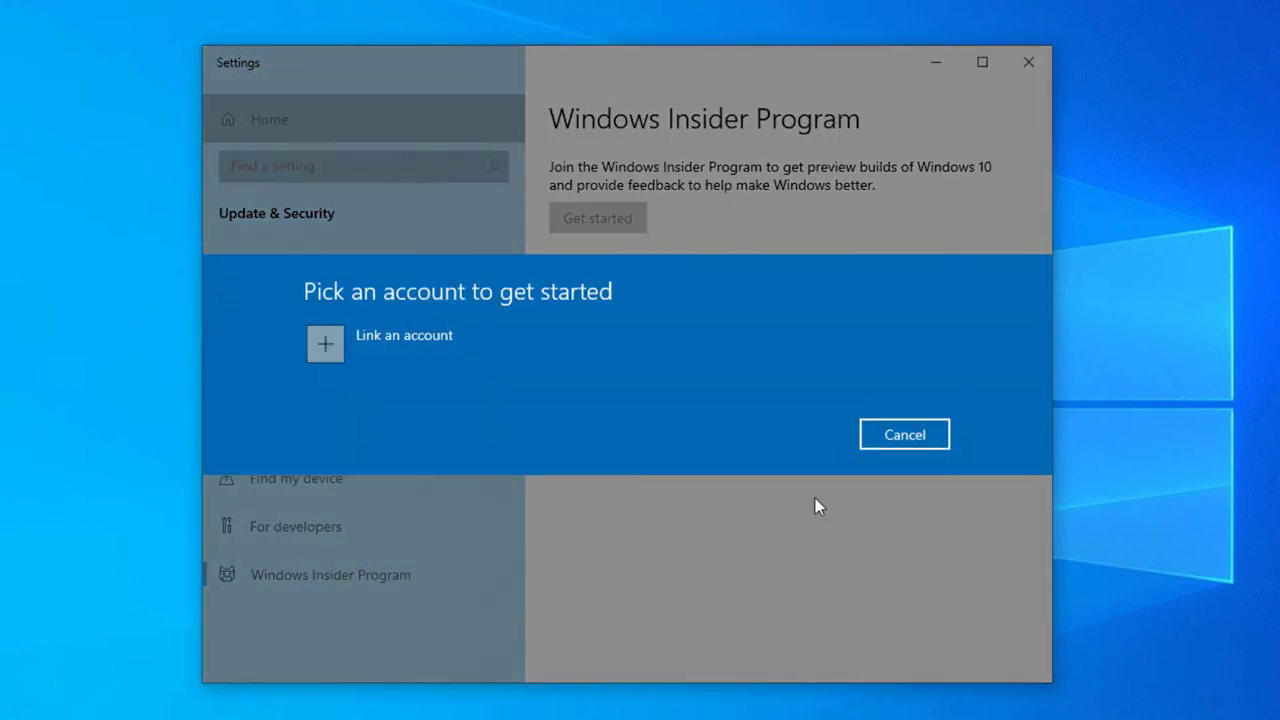
Link a Microsoft account, entering its email and password and allowing use across the device.
click(449, 360)
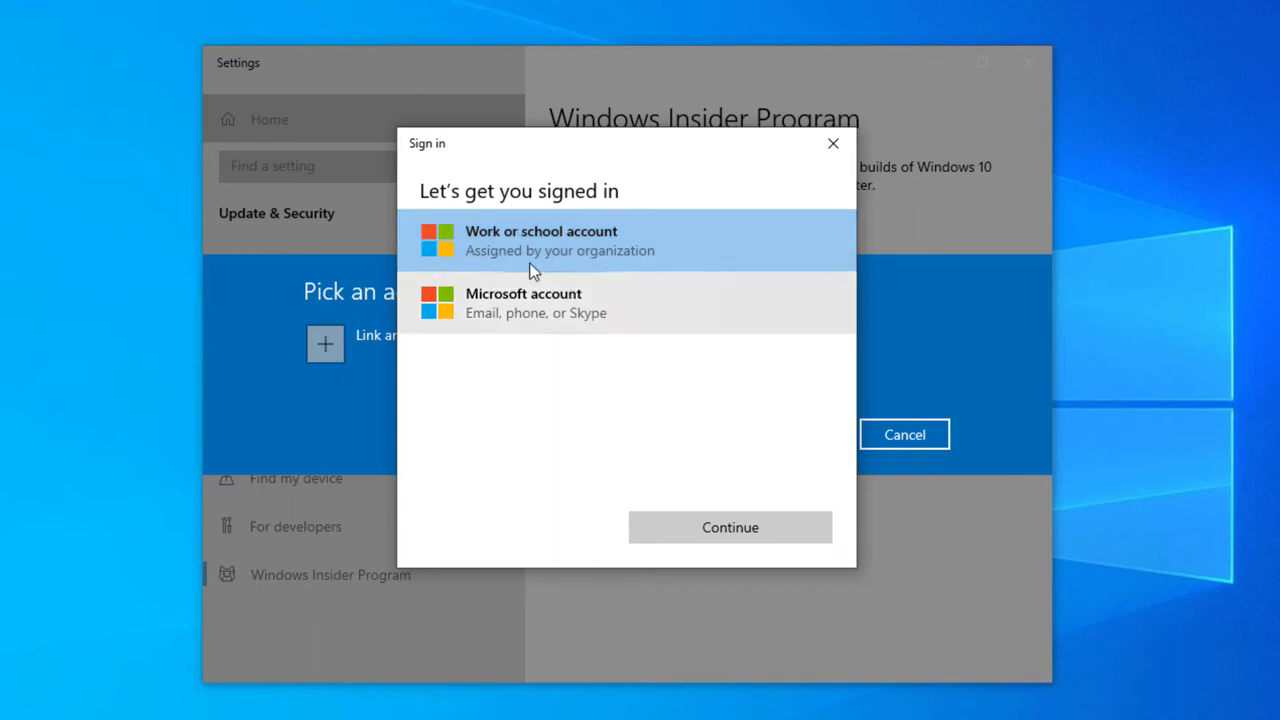
click(637, 301)
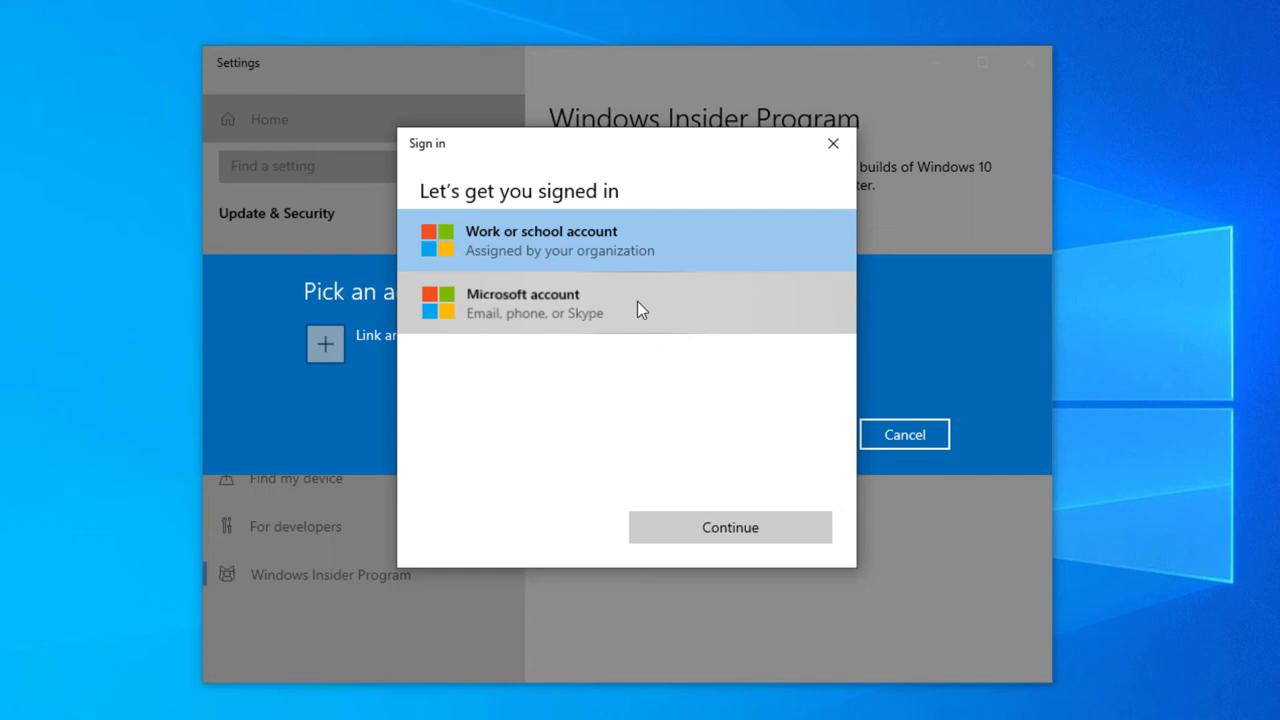
click(768, 526)
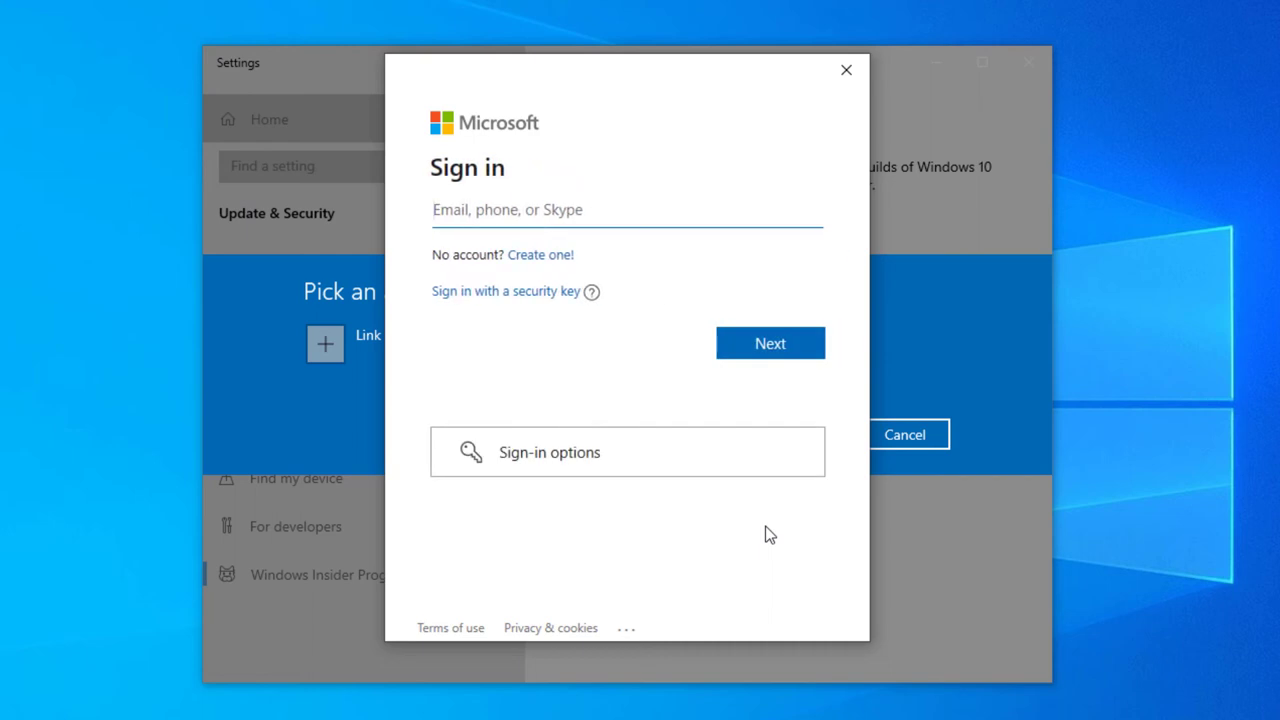
text(s)
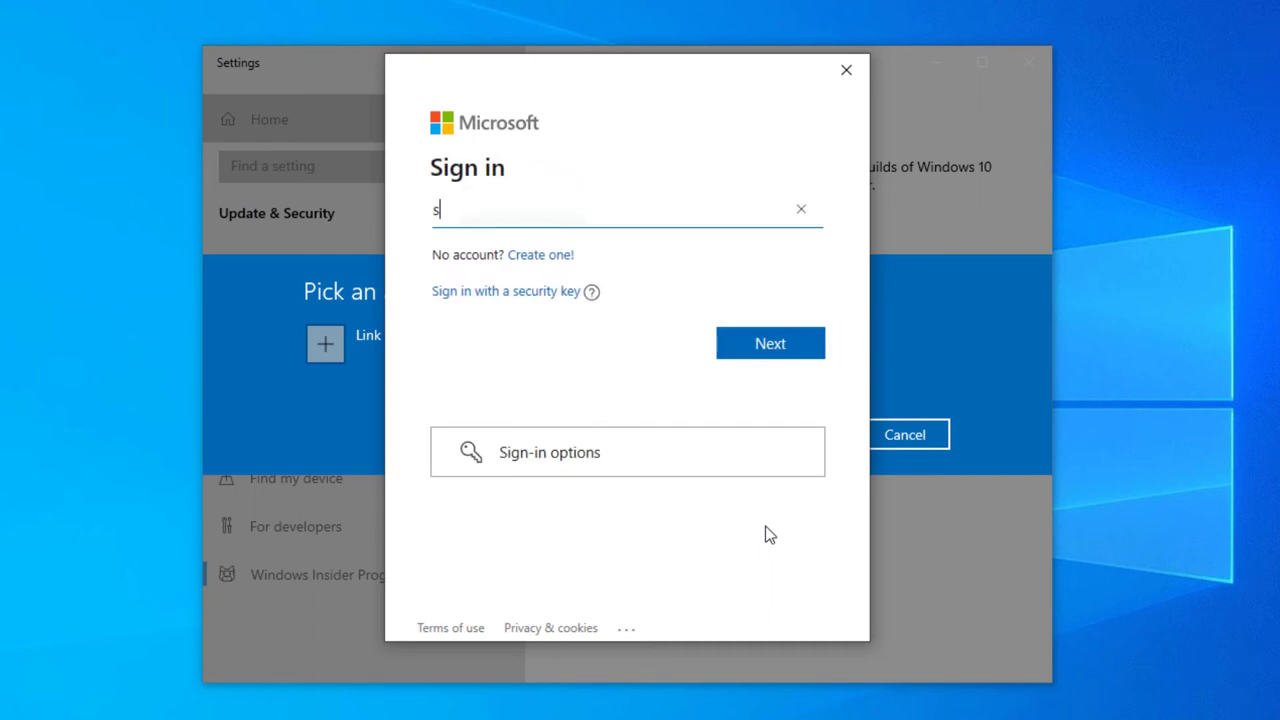
text(har)
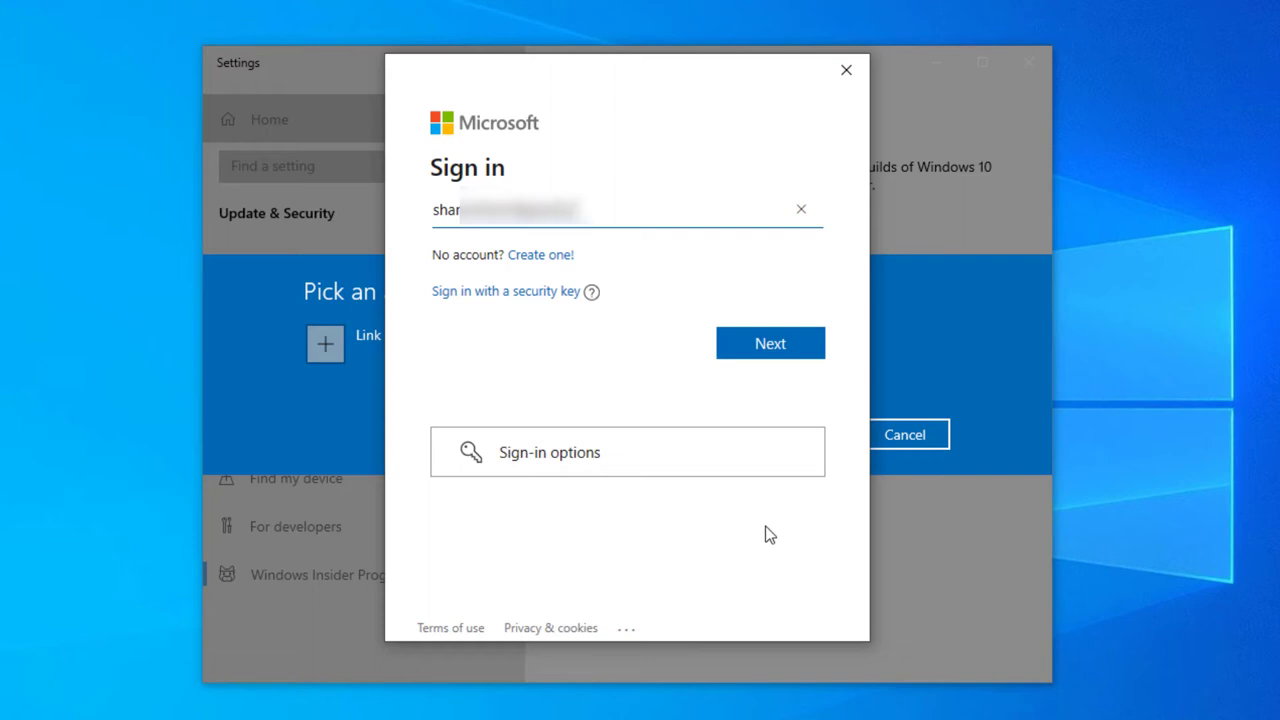
text(edbyraz.com)
click(772, 345)
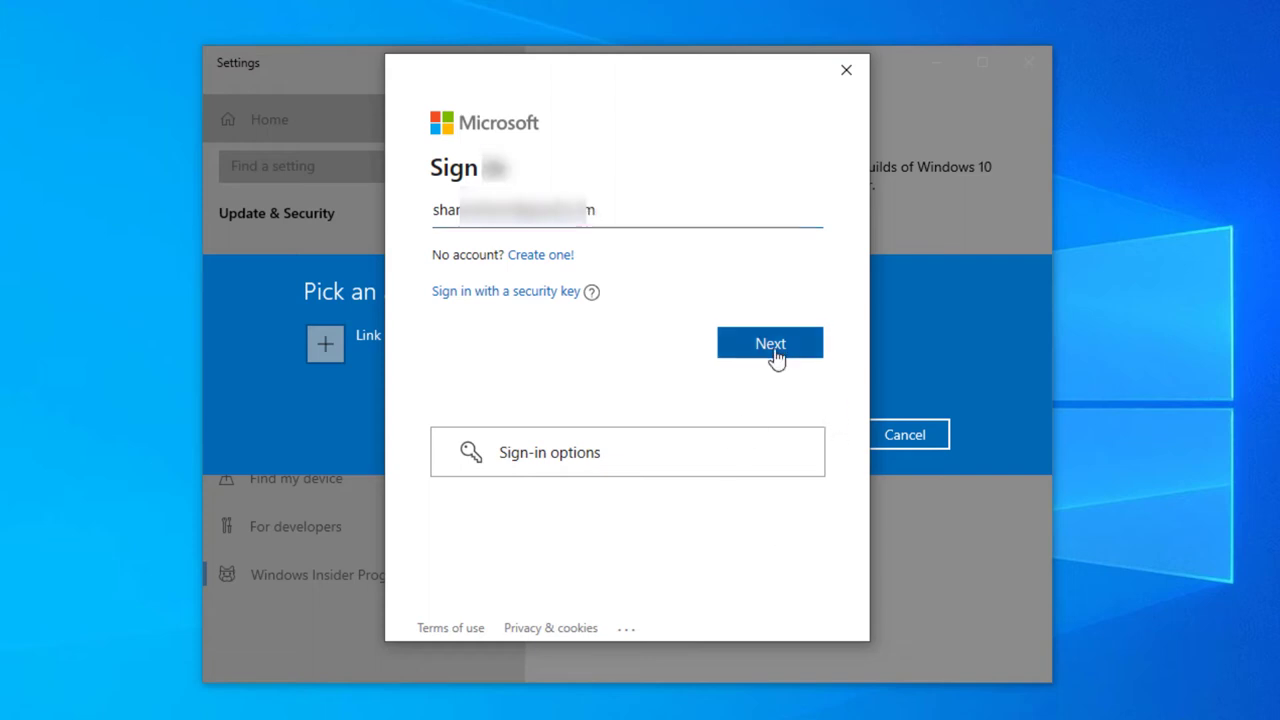
text(•••)
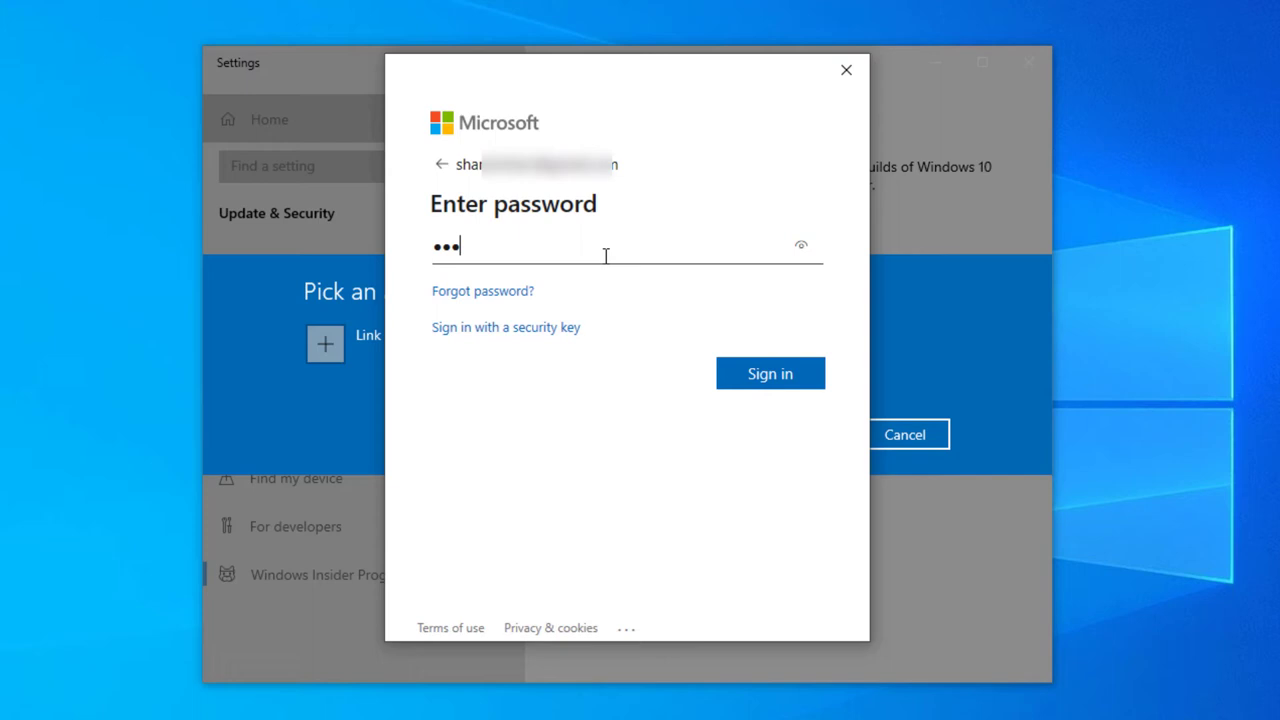
text(•••••••)
click(770, 373)
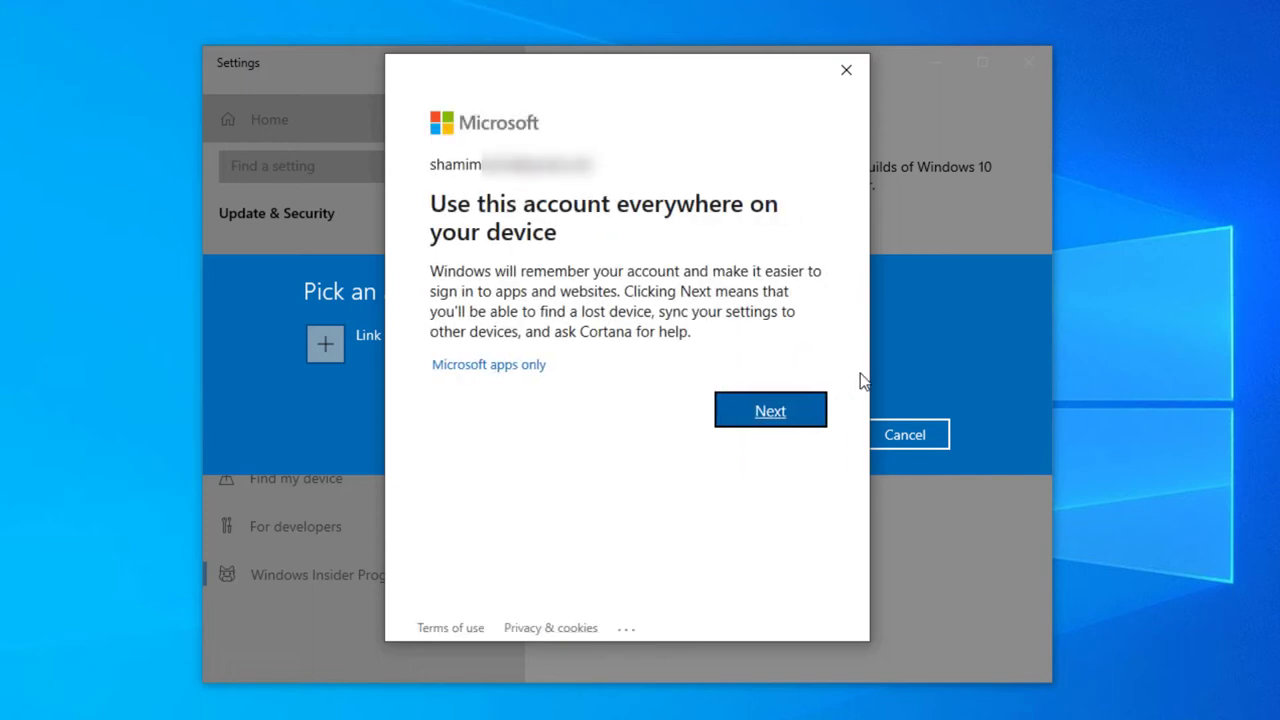
click(770, 410)
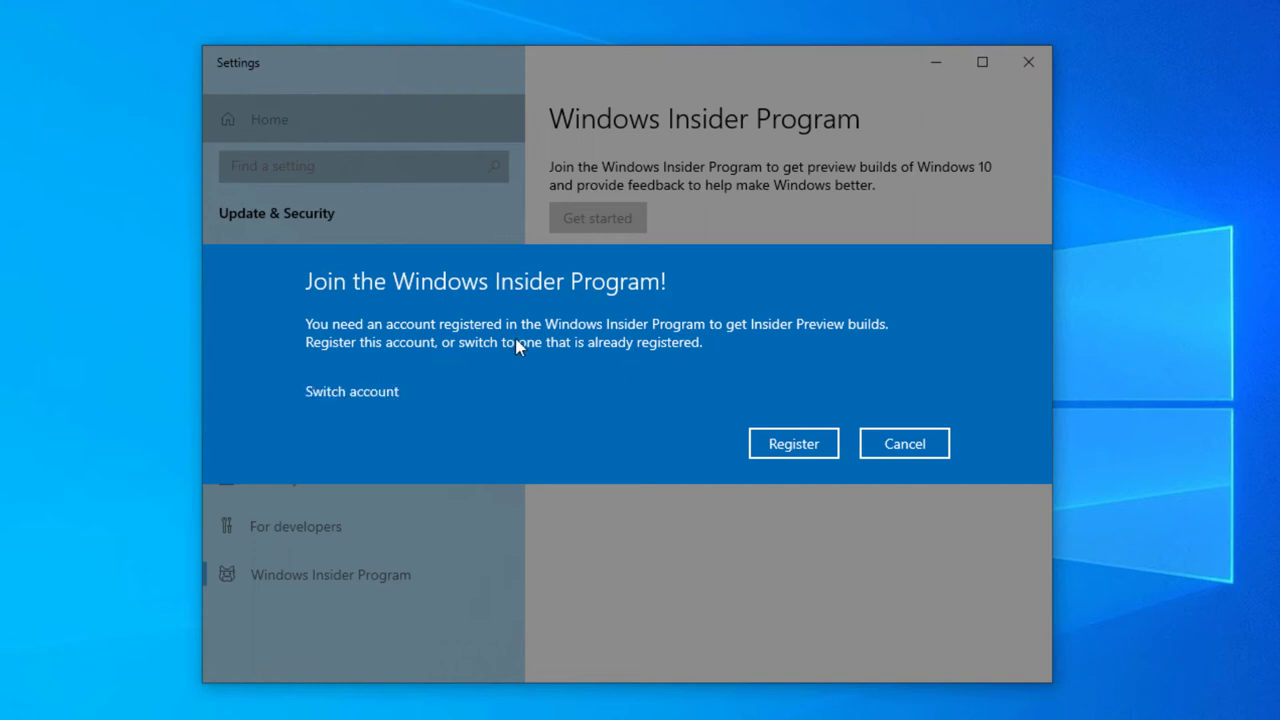
Register as a Windows Insider, accepting the agreement, submitting and dismissing the confirmation.
click(793, 443)
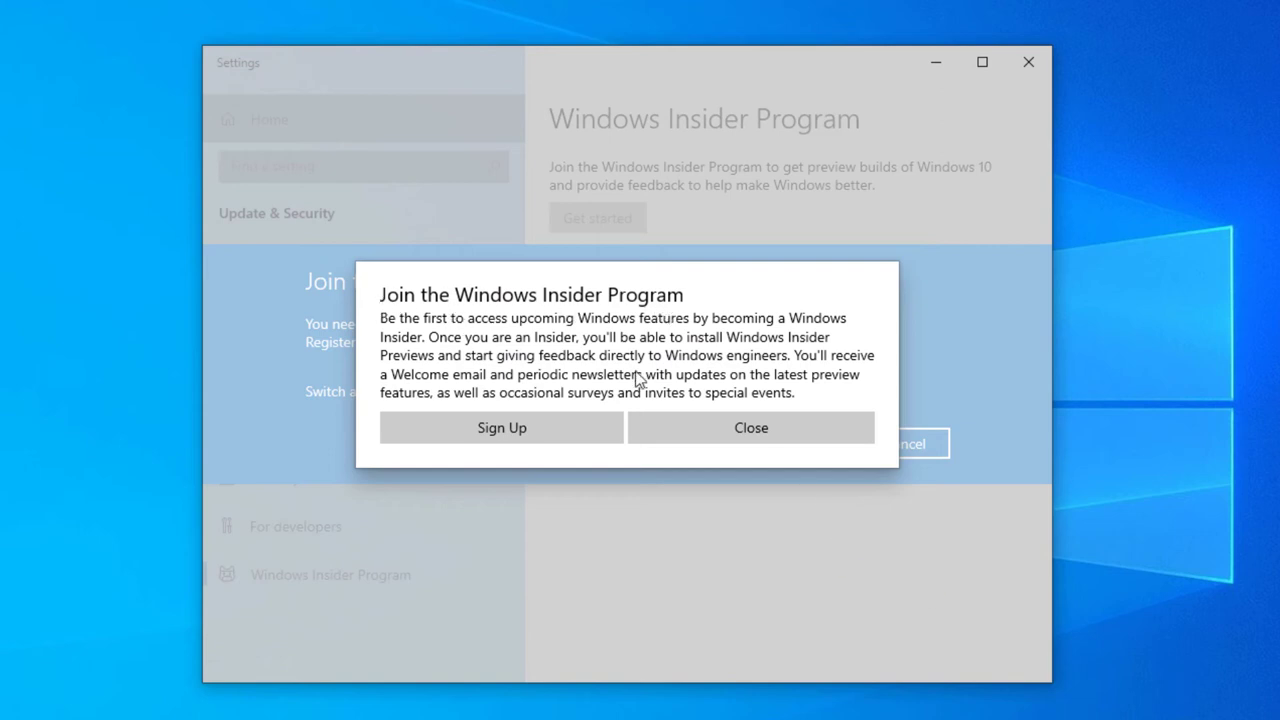
click(540, 428)
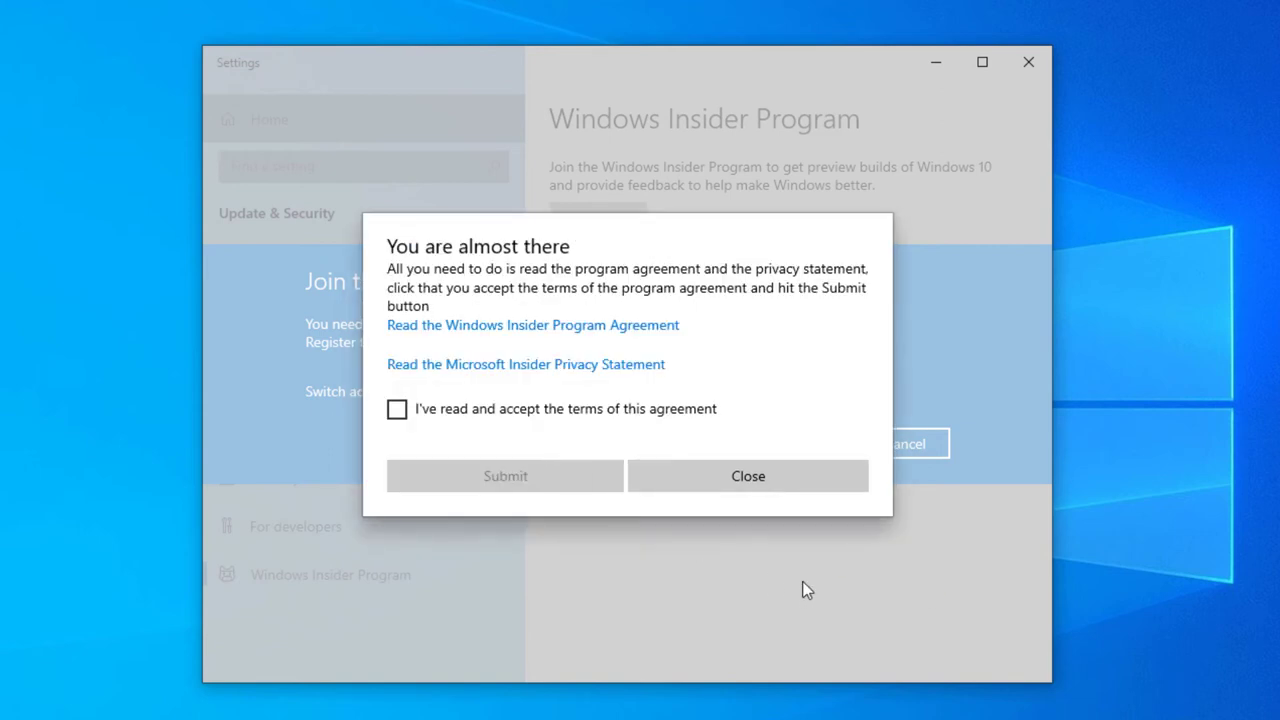
click(397, 409)
click(540, 476)
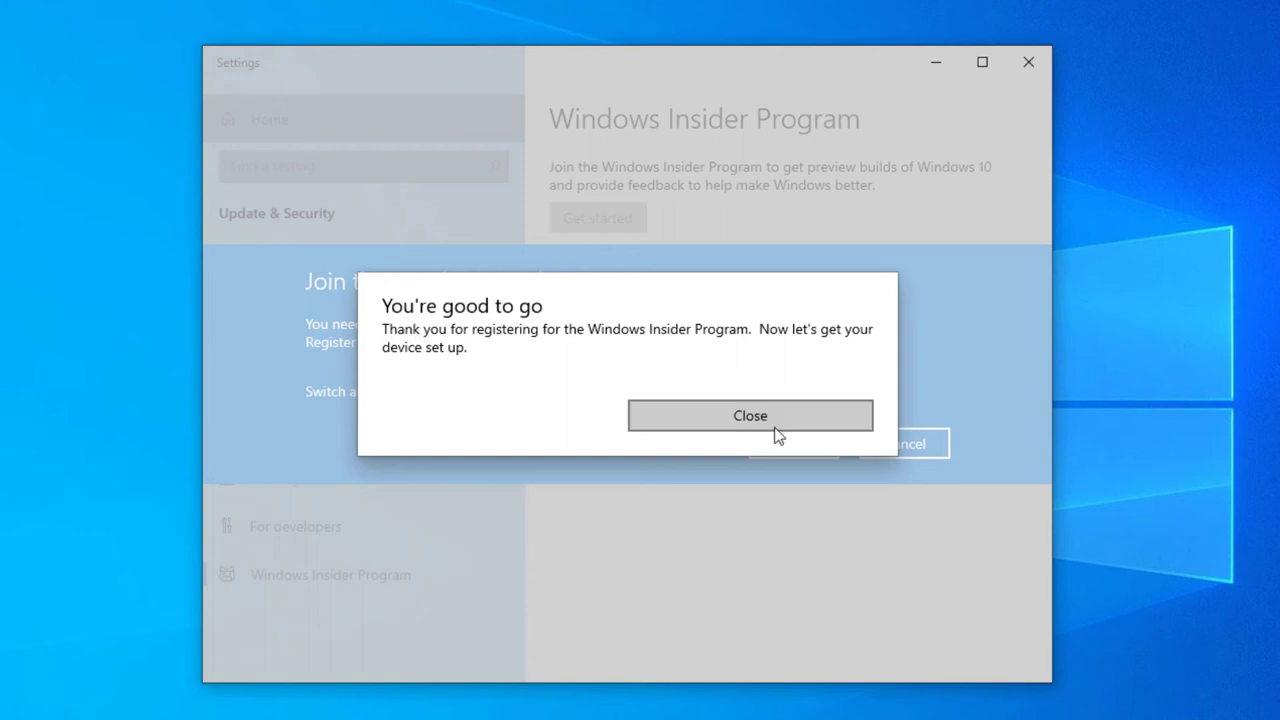
click(750, 415)
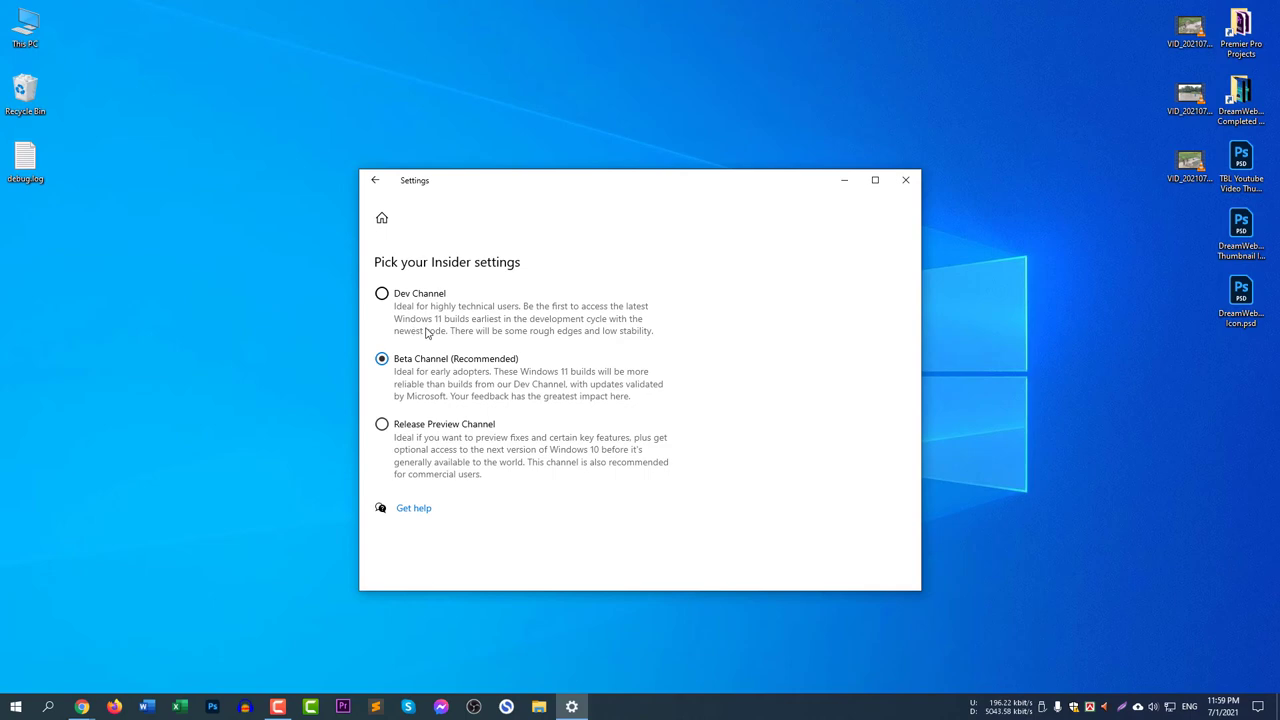
Choose the Dev Channel for Insider builds and go back to the Insider Program page.
click(379, 294)
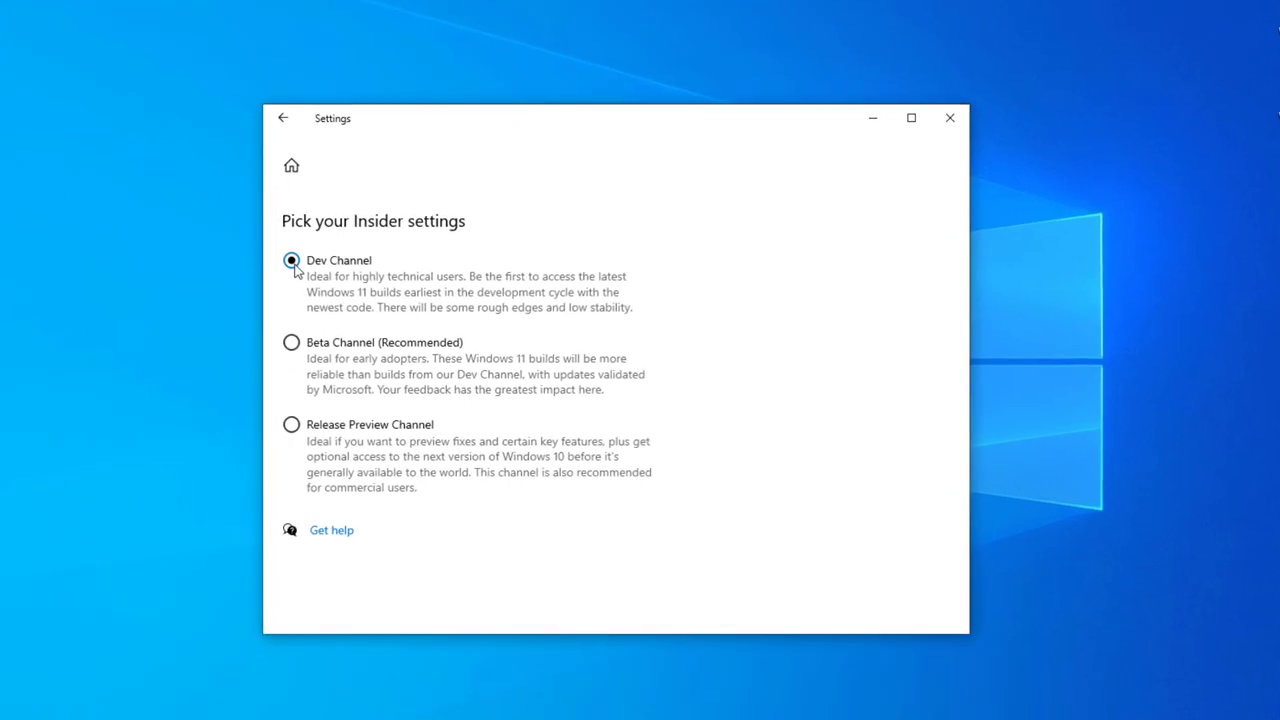
click(281, 119)
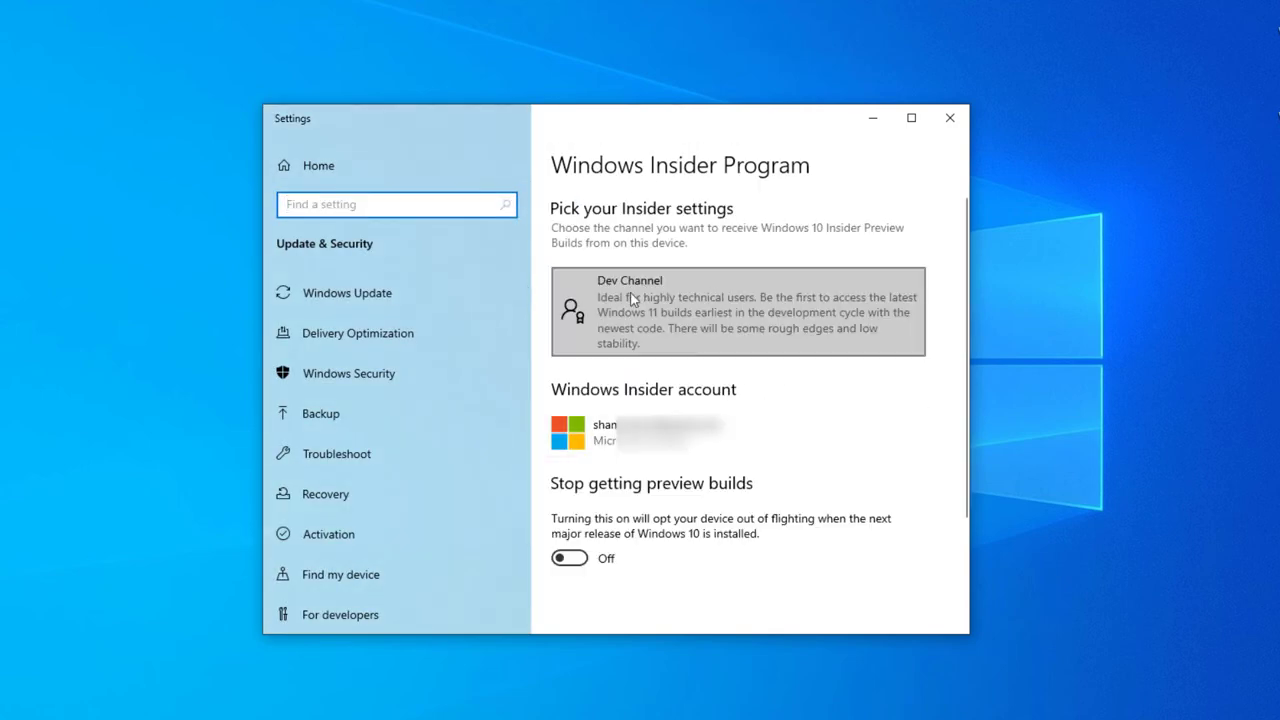
mouse_move(738, 311)
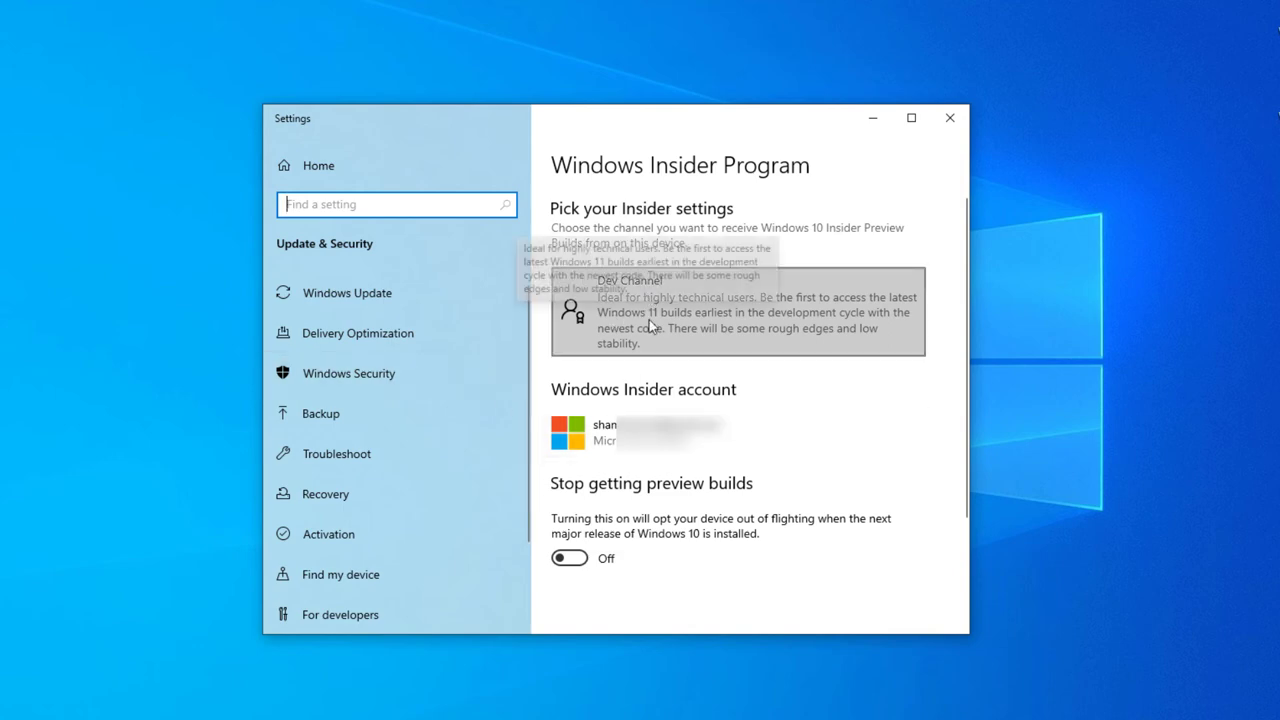
Show Windows Update and highlight the Windows 11 Insider Preview 10.0.22000.51 entry while it downloads.
click(420, 300)
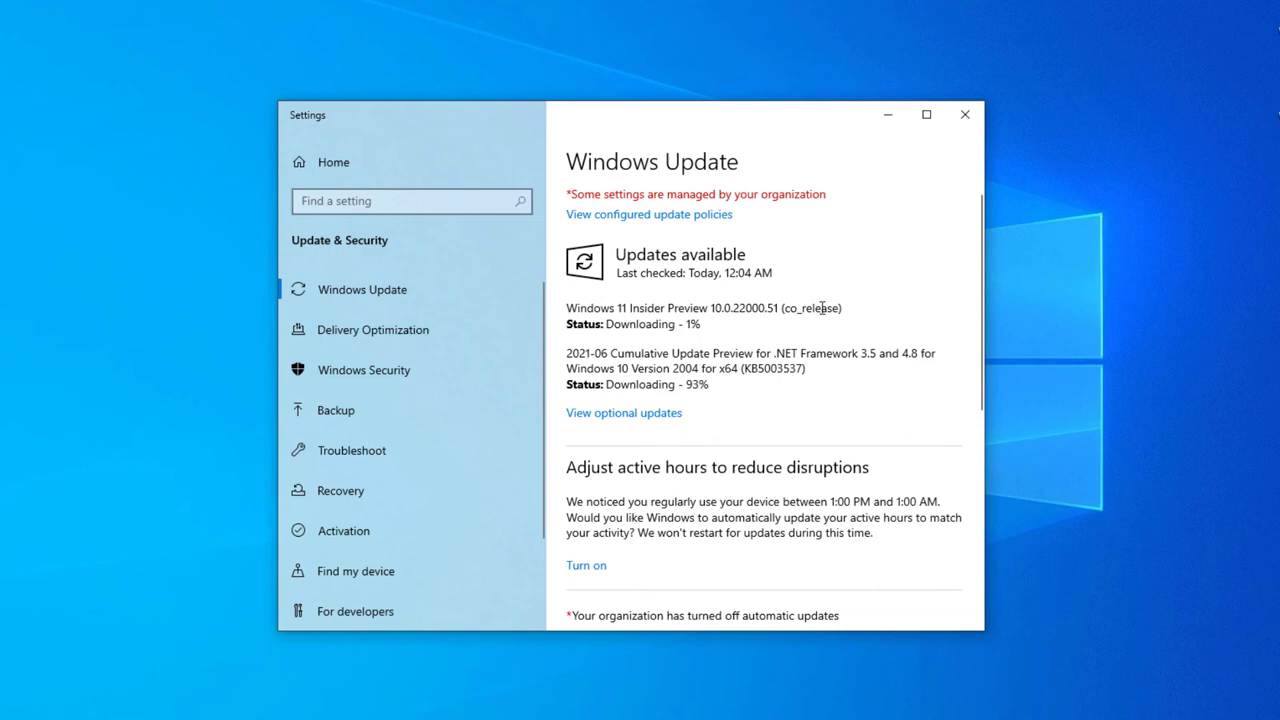
drag(820, 308, 788, 308)
click(589, 310)
drag(578, 308, 705, 308)
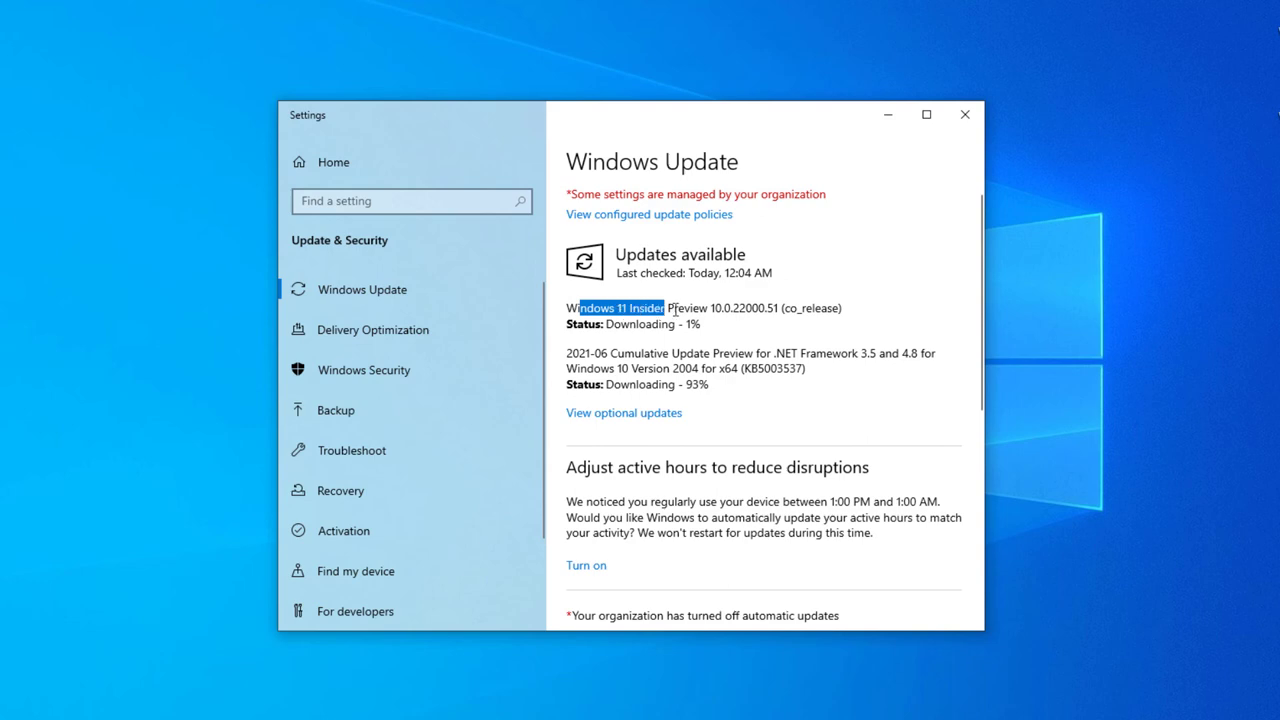
click(690, 308)
drag(580, 308, 702, 308)
click(735, 313)
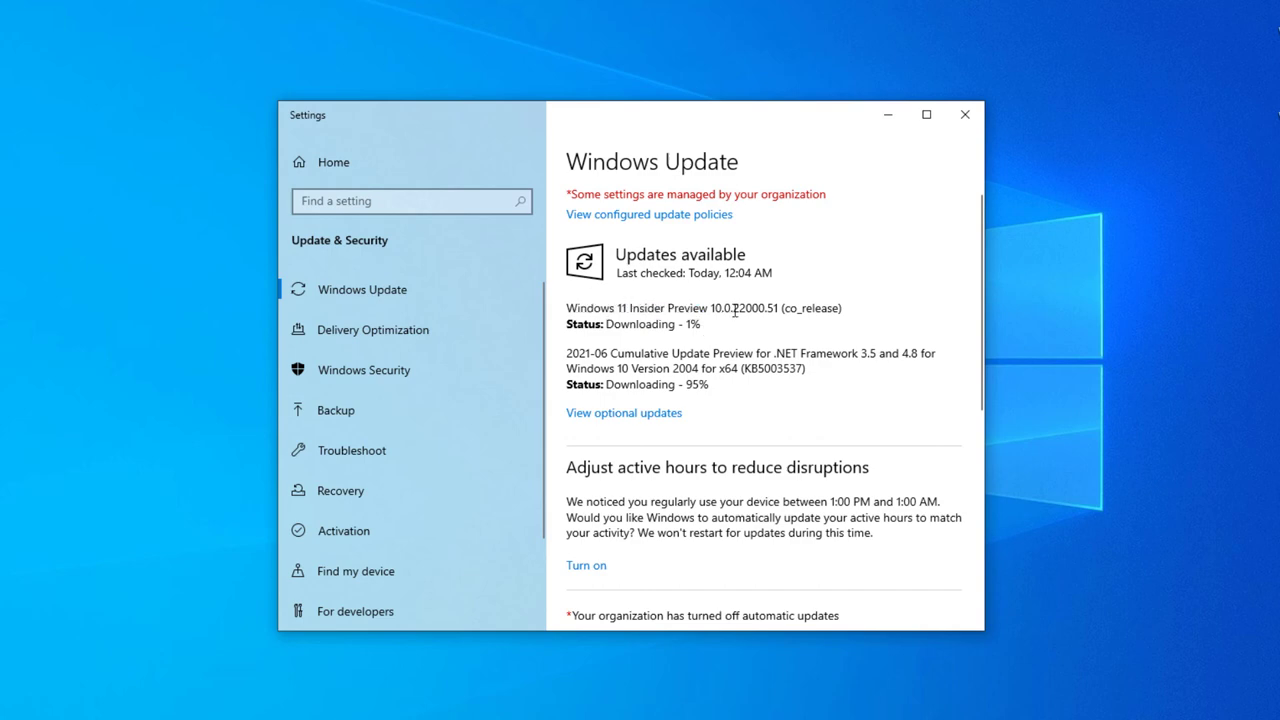